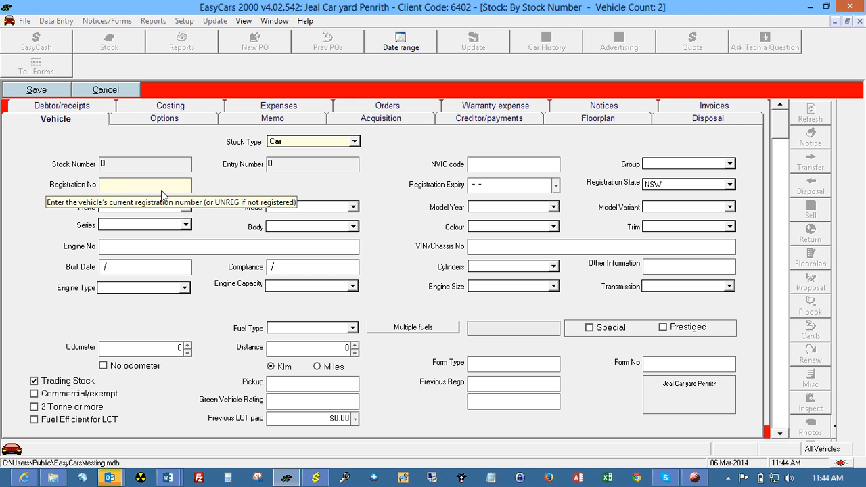
- Enter registration number ABC111 for the new stock vehicle and set its registration expiry to 01-01-2015
text(ABC111)
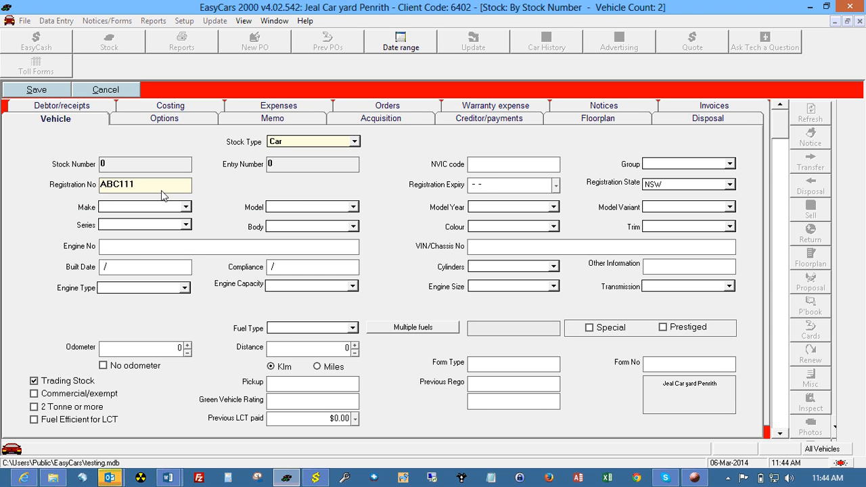
key(Tab)
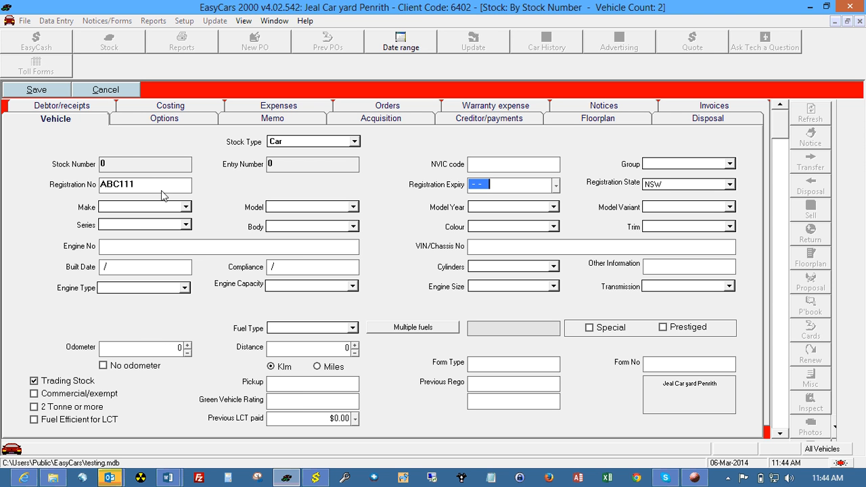
text(01-0)
text(1-)
text(2015)
key(Tab)
key(Tab)
- Identify the vehicle as a 2004 FORD FOCUS CL and accept the 5D HATCHBACK 1.8L 5 SP MANUAL match
text(FORD)
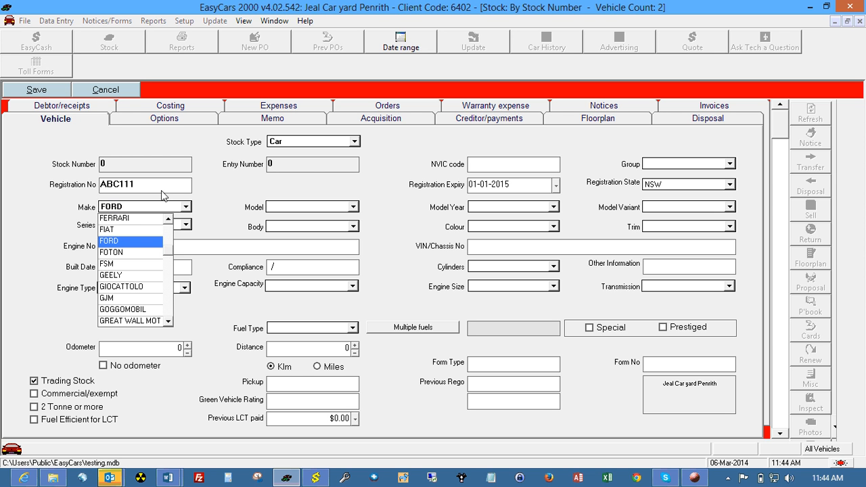
key(Tab)
text(FOC)
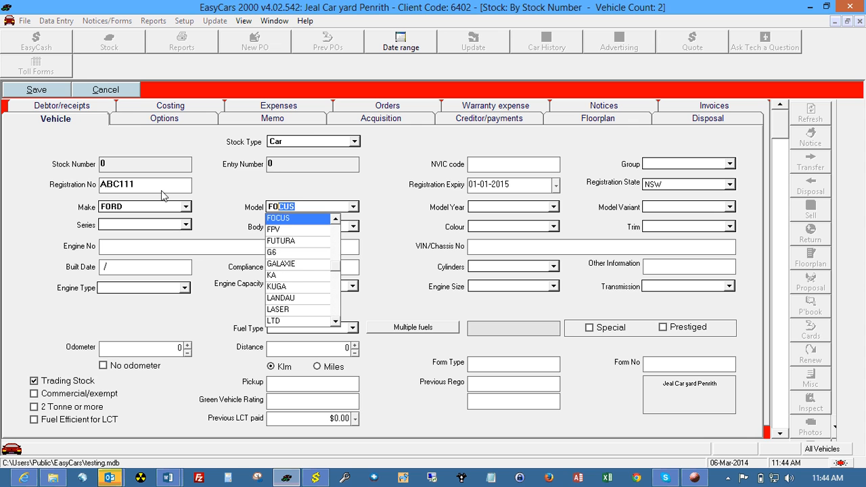
key(Tab)
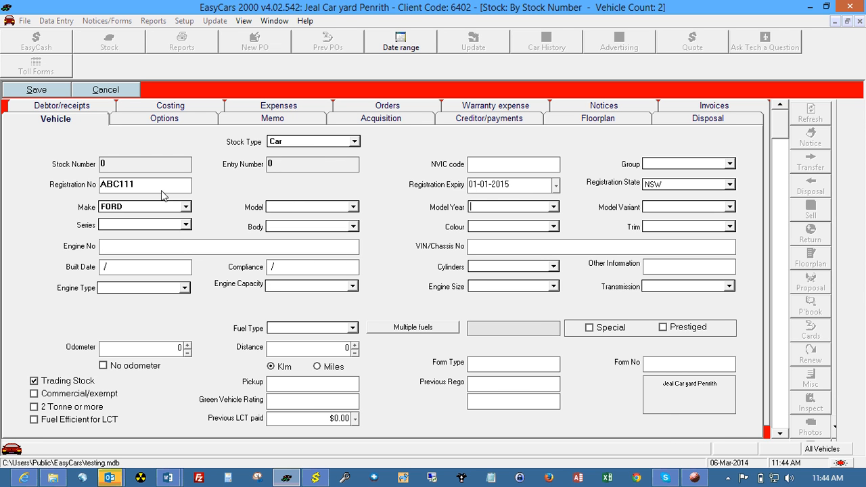
text(2004)
key(Tab)
text(CL)
key(Tab)
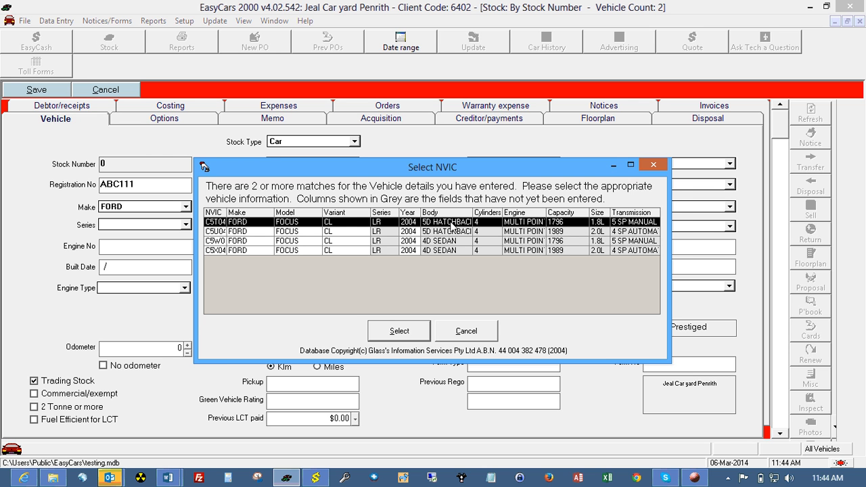
click(403, 331)
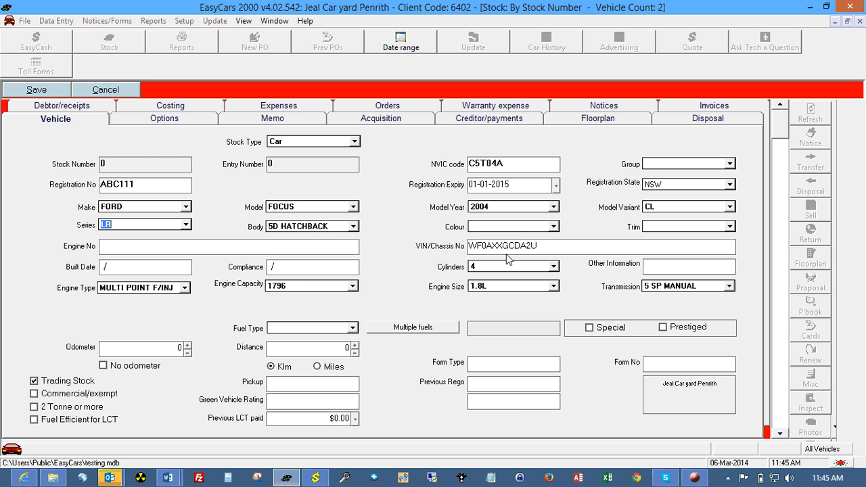
- Set the vehicle's colour to RED and its trim to GREY
click(482, 230)
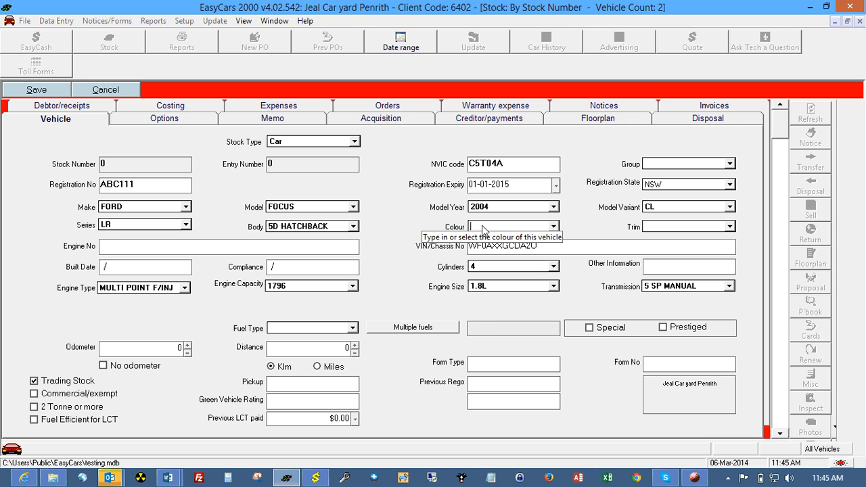
text(RED)
key(Tab)
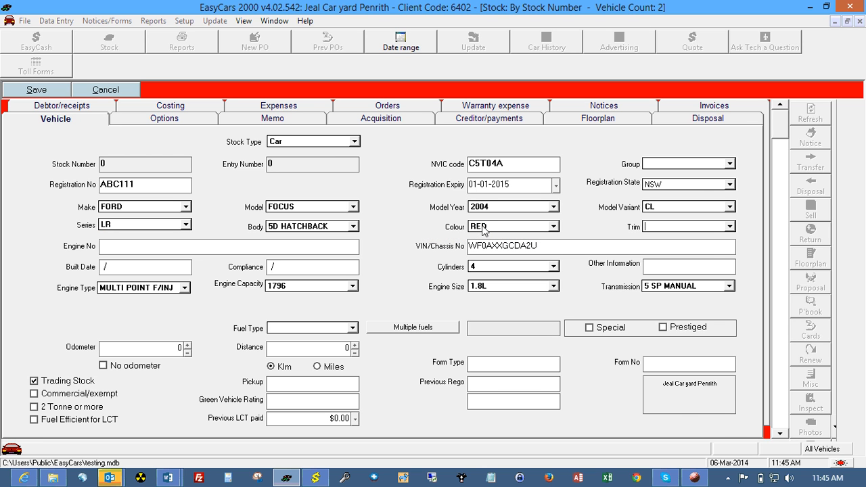
text(GREY)
key(Tab)
- Enter 4564 as the engine number and keep the prefilled VIN/chassis number without correcting it
text(4564)
key(Tab)
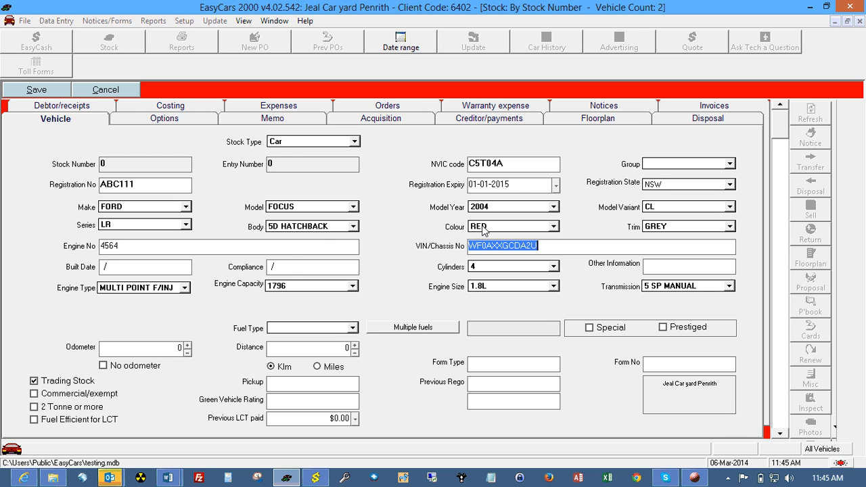
key(Tab)
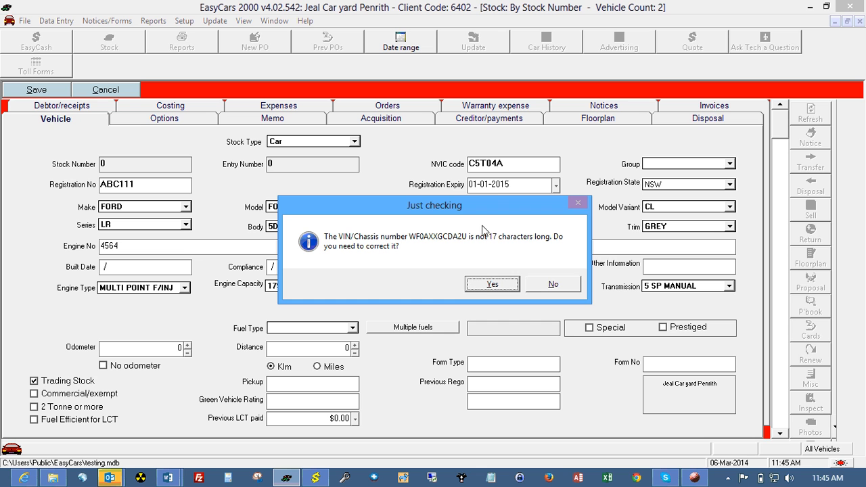
key(Tab)
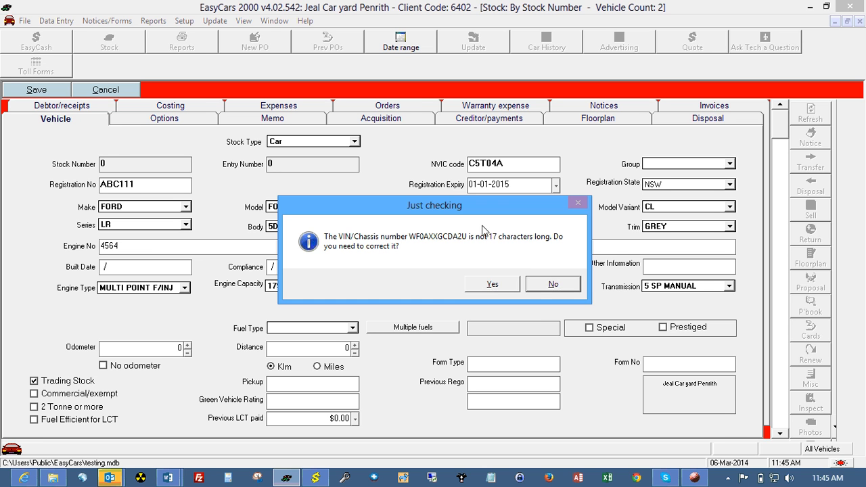
key(Return)
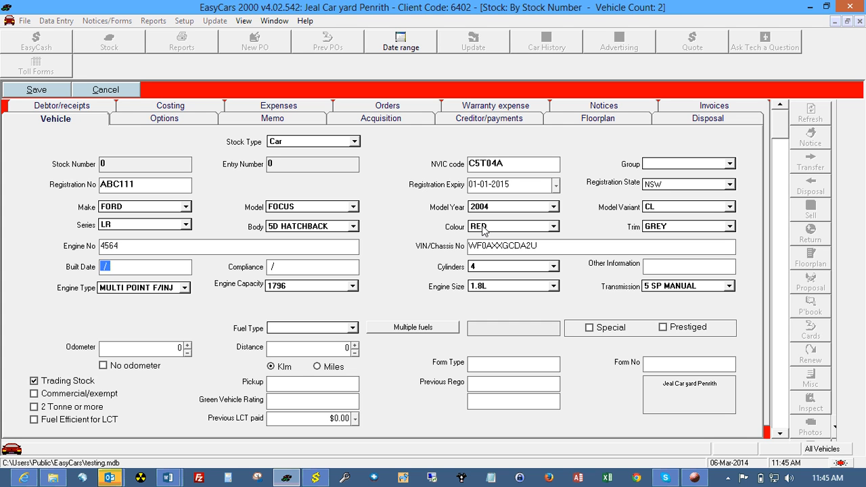
- Set the vehicle's built date to 01/04 and use the same month and year for compliance
text(01/04)
key(Tab)
key(space)
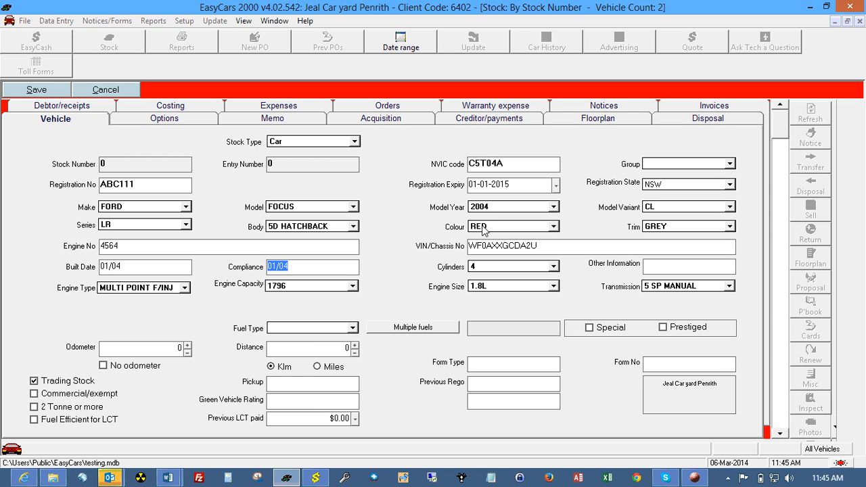
key(Tab)
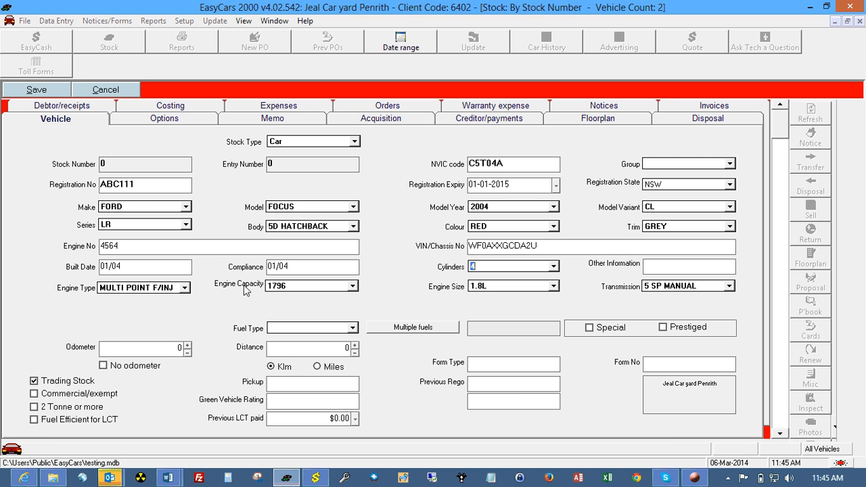
- Set the vehicle's odometer reading to 120,000
click(152, 351)
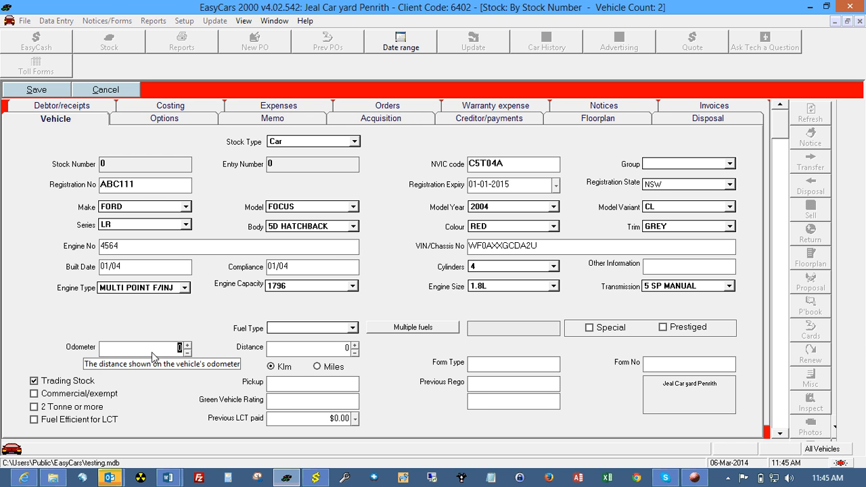
text(120,000)
key(Tab)
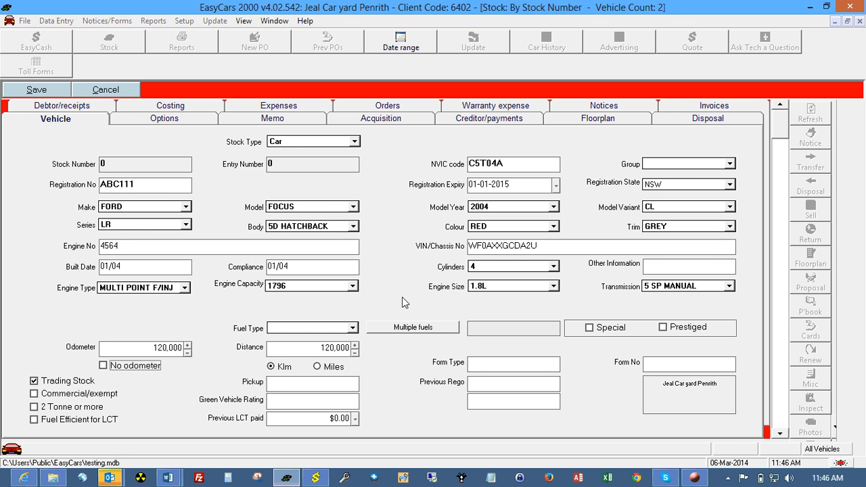
- Add the extras Airbag Pedestrian and Anti-lock Brakes & Passenger Airbag to the vehicle's options
key(Page_Down)
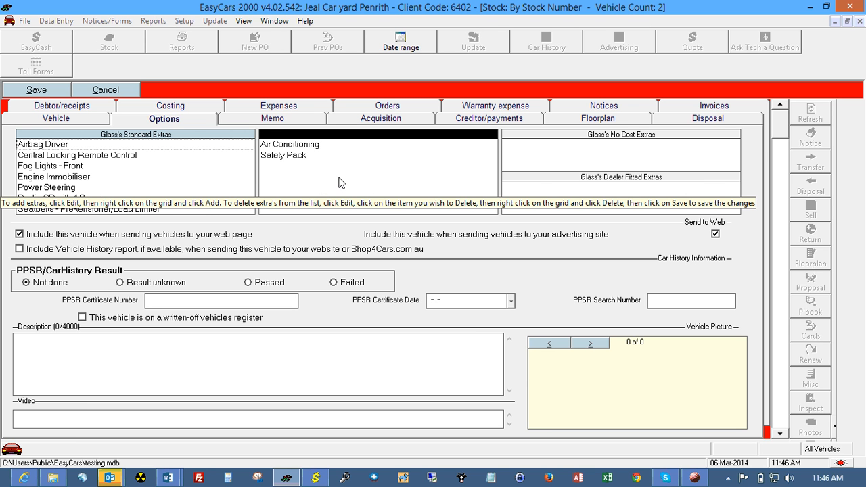
right_click(406, 181)
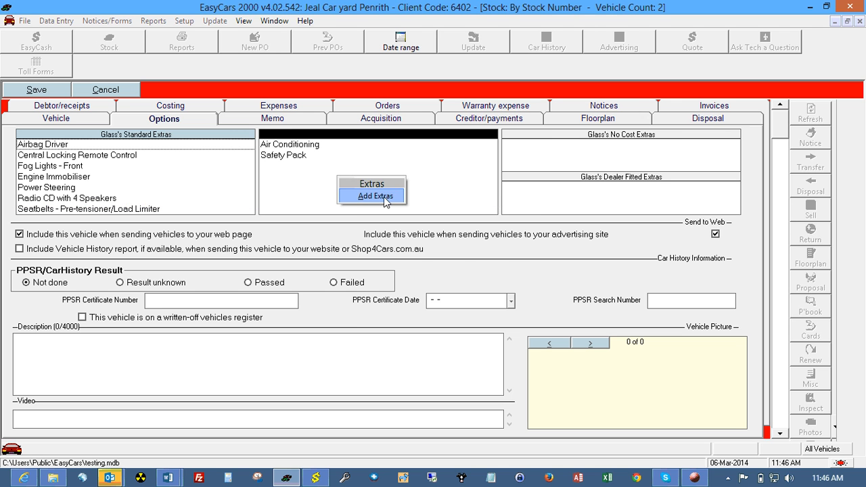
click(384, 196)
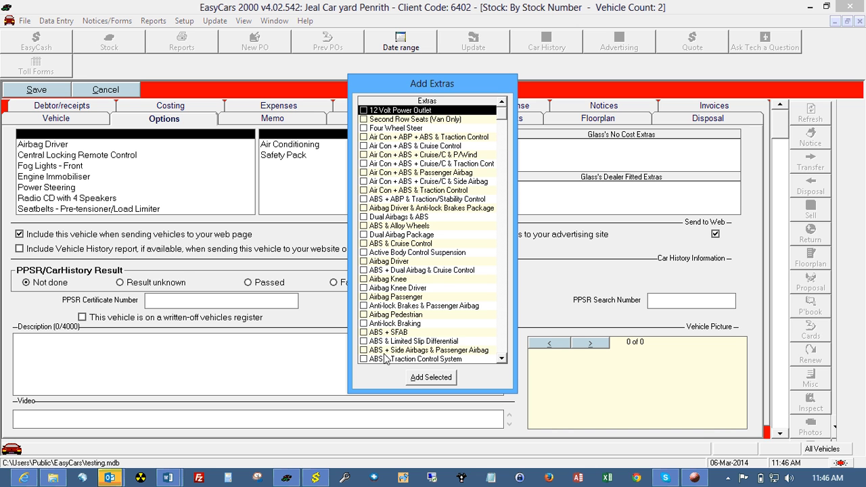
click(364, 314)
click(364, 306)
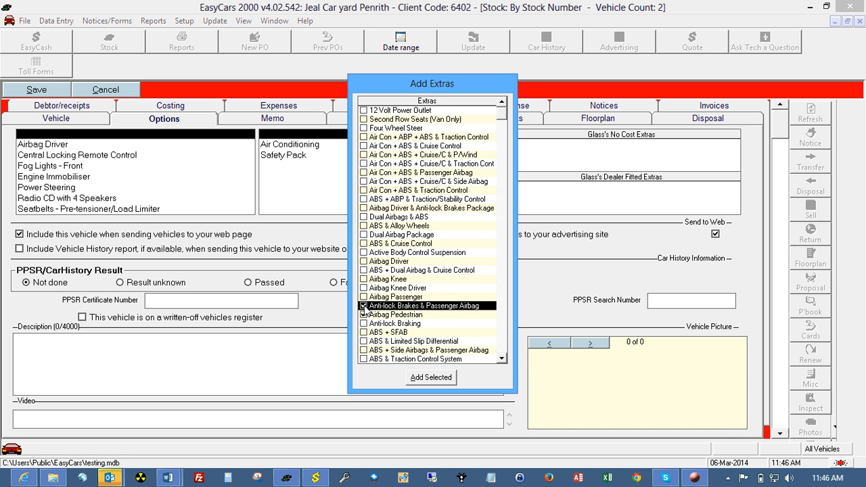
click(425, 379)
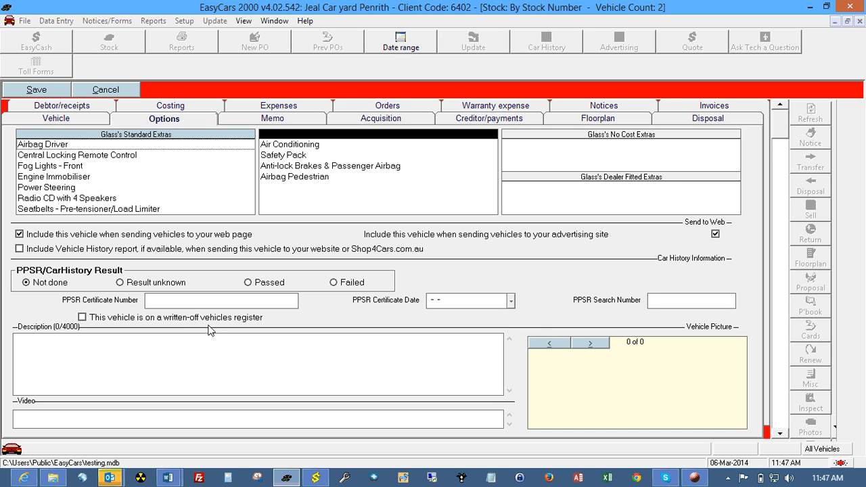
- Record the vehicle's acquisition with date acquired 06-03-2014 and Purchased as how it was acquired
click(81, 359)
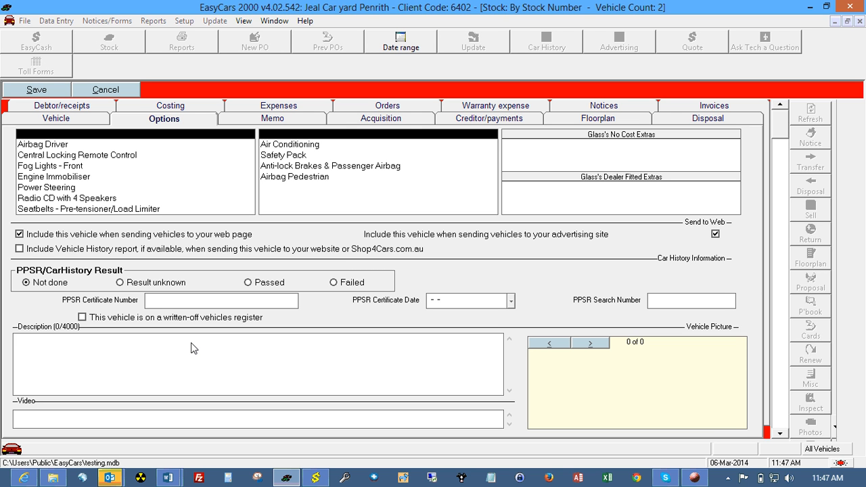
key(Tab)
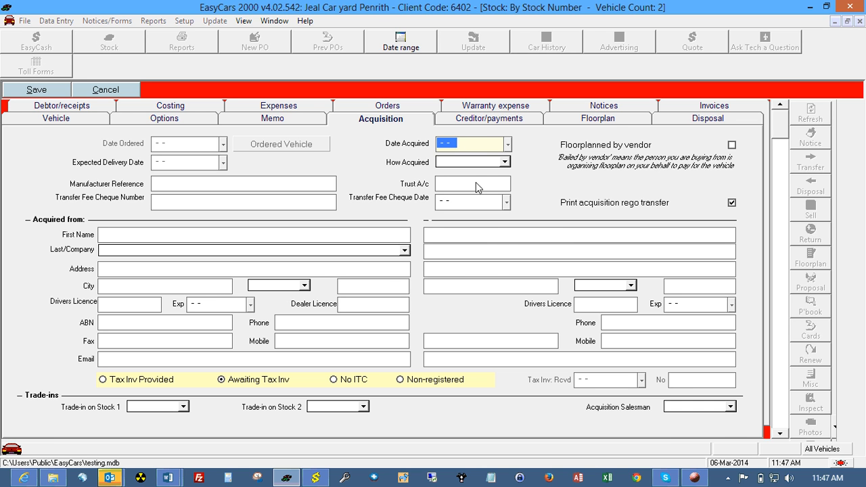
click(508, 144)
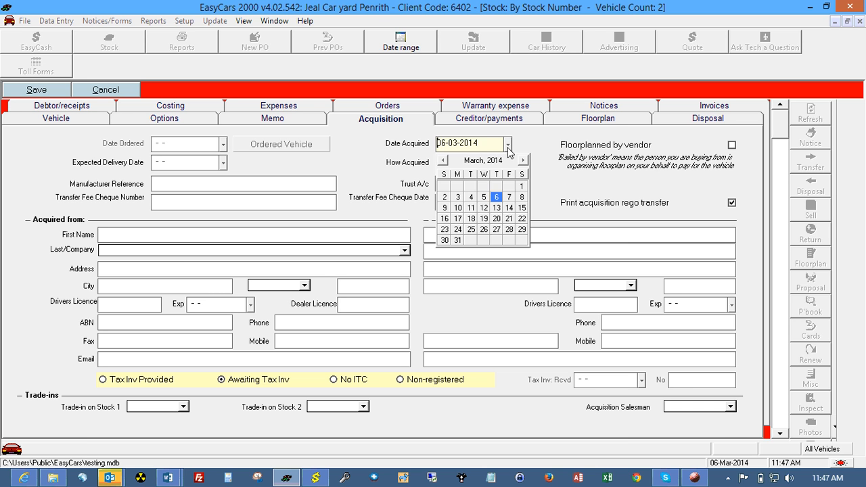
click(498, 197)
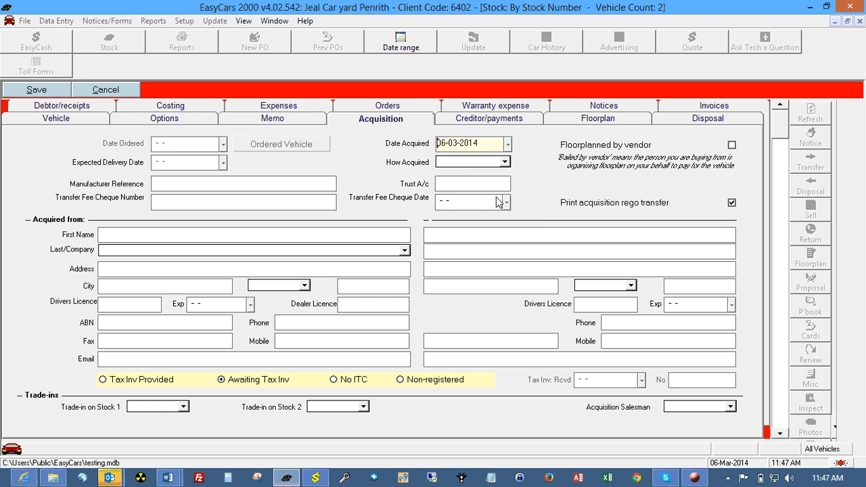
click(504, 162)
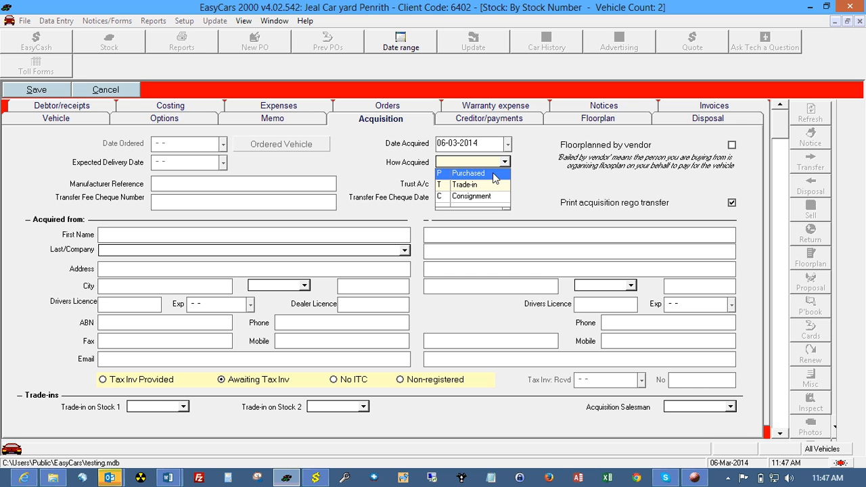
click(493, 174)
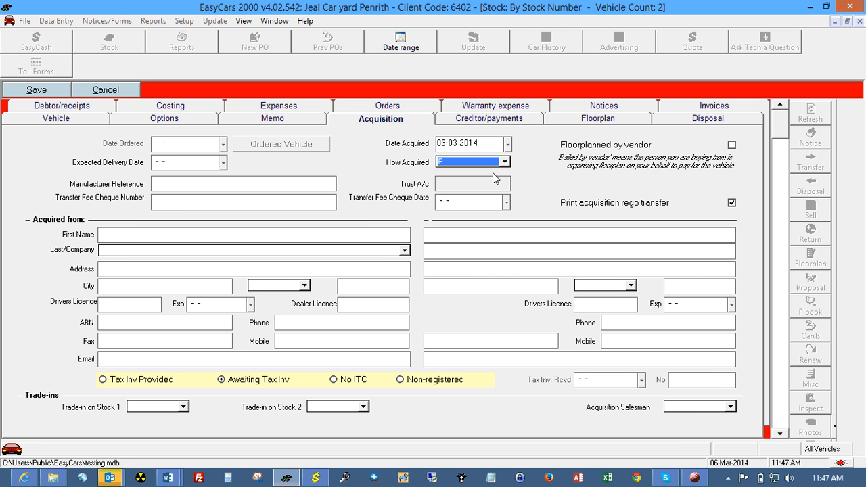
- Choose A MAGAZZU MOTORS PTY LTD as the company the vehicle was acquired from, with tax invoice status Awaiting Tax Inv
click(114, 238)
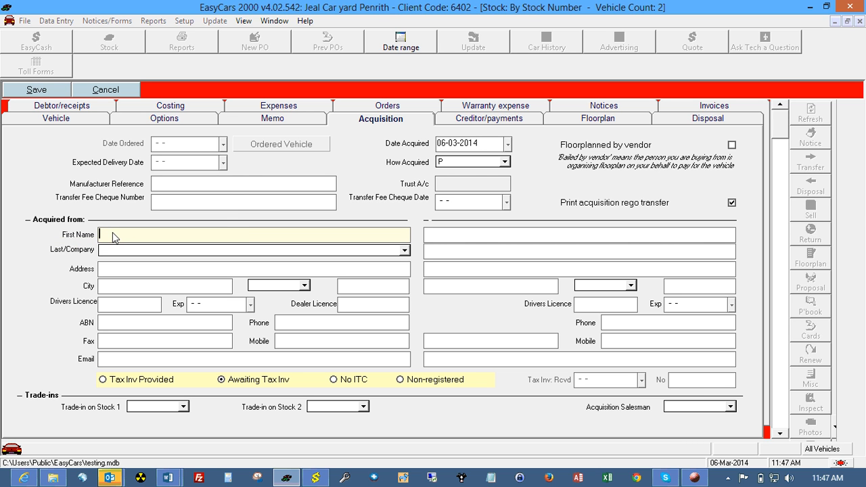
click(263, 252)
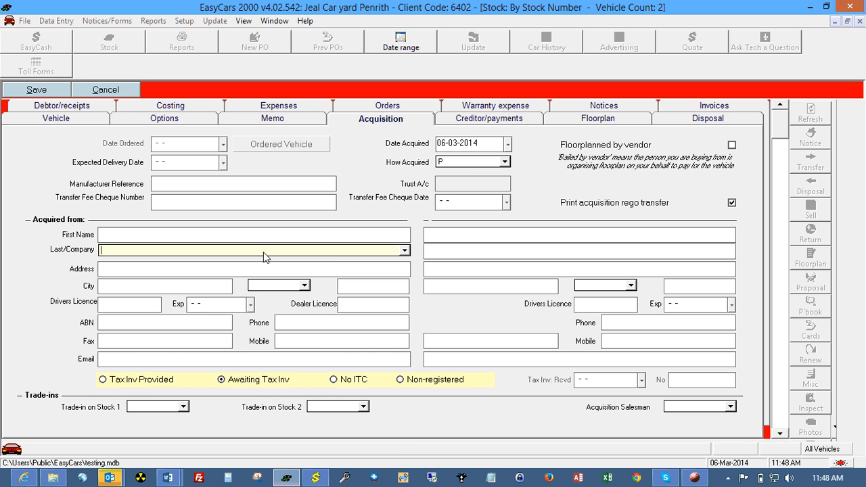
text(MAg)
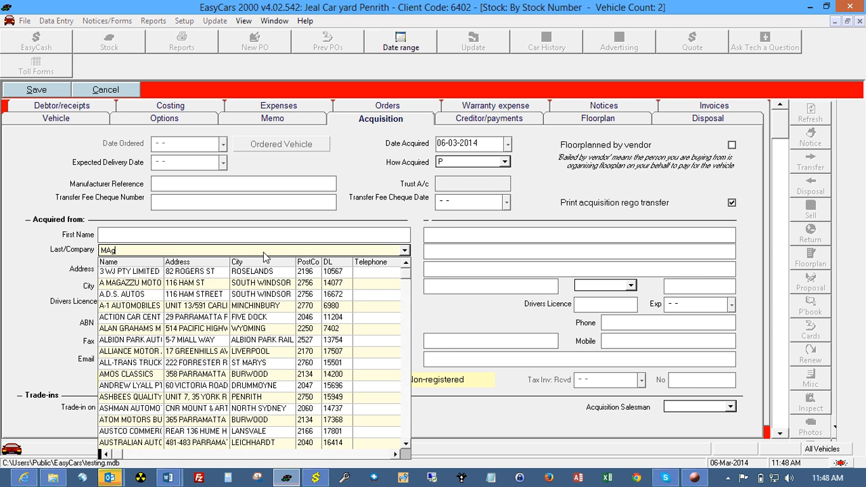
key(Down)
key(Down)
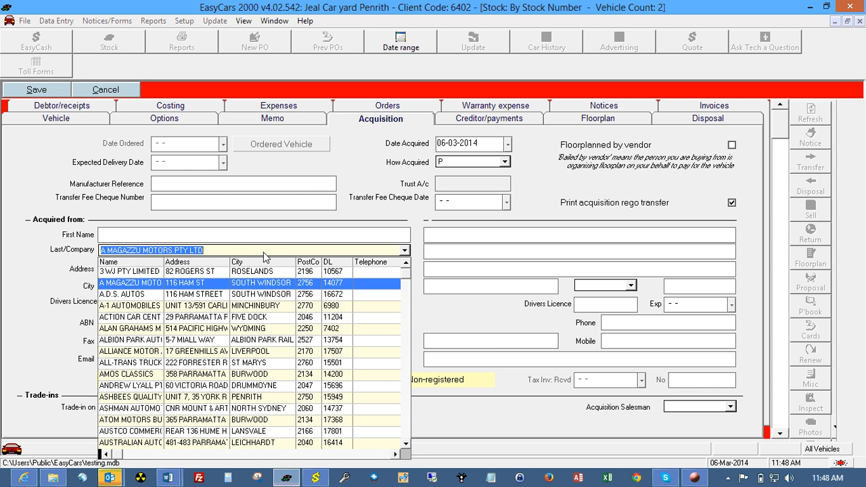
key(Tab)
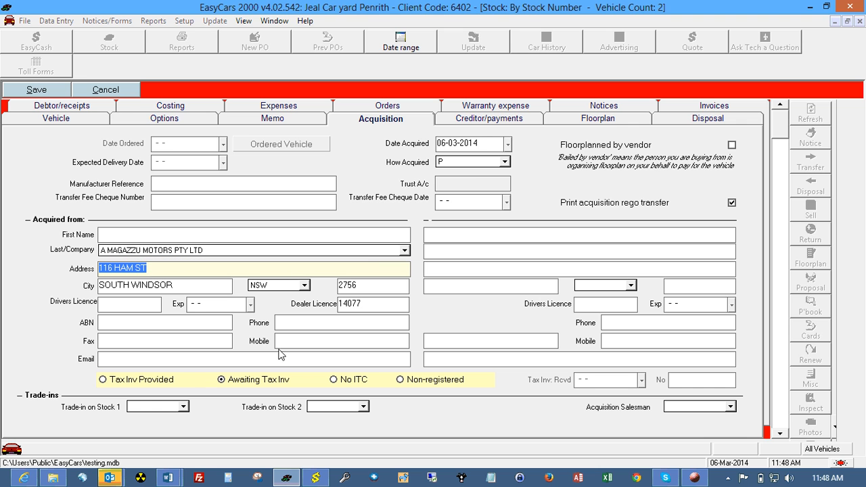
click(174, 379)
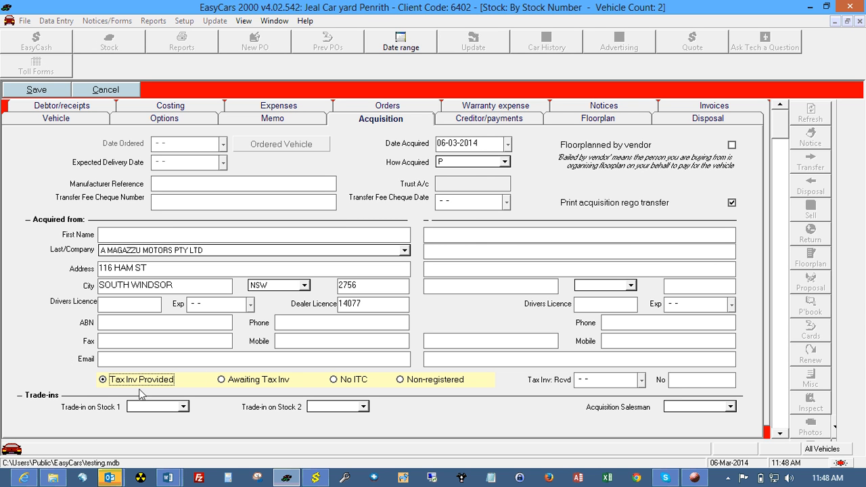
click(273, 379)
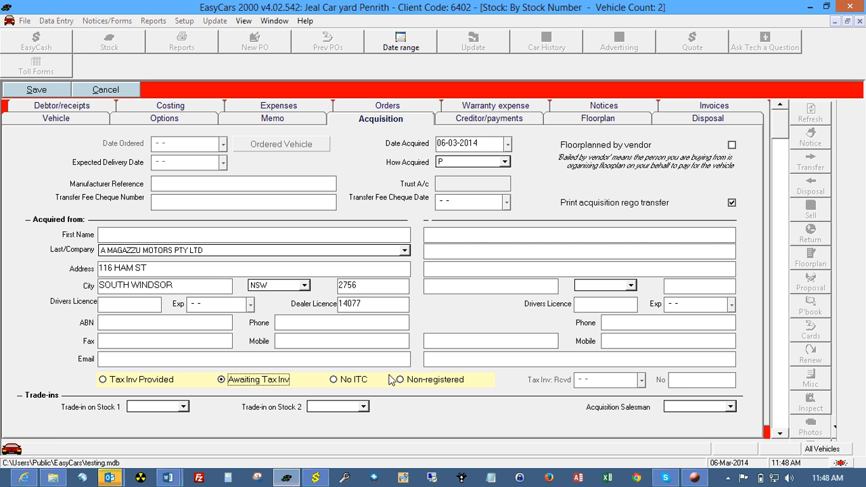
- Change the acquisition's tax invoice status to Tax Inv Provided
click(336, 381)
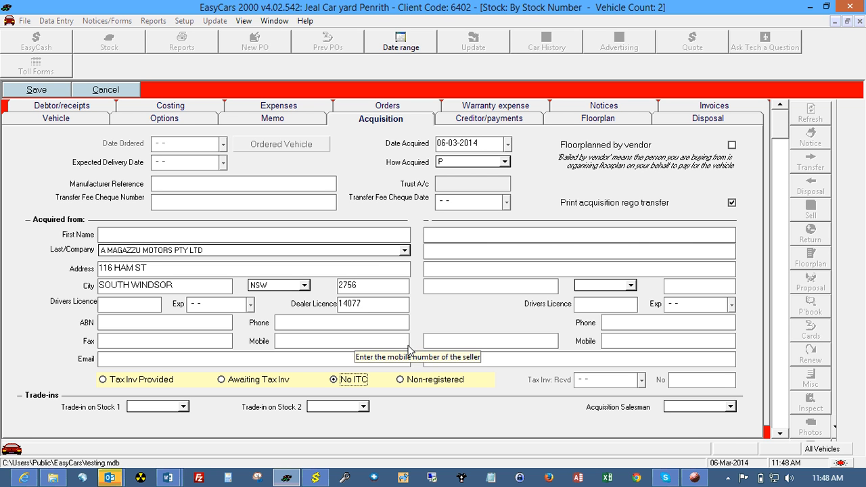
click(427, 383)
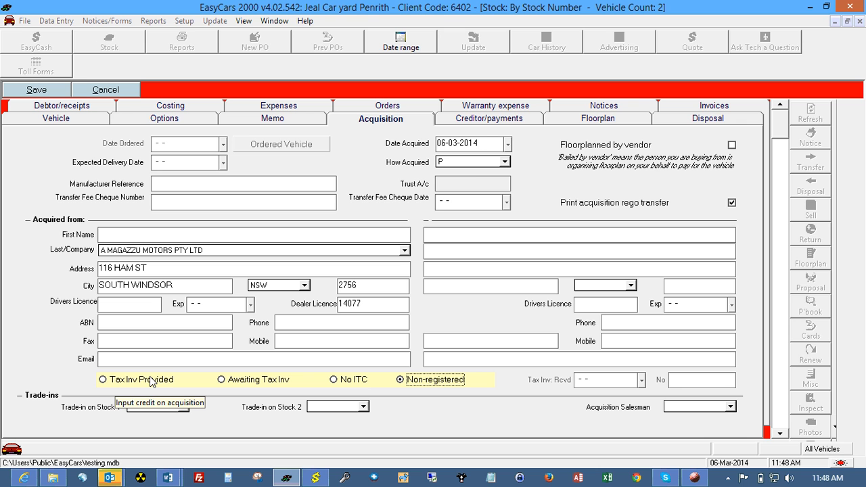
click(151, 381)
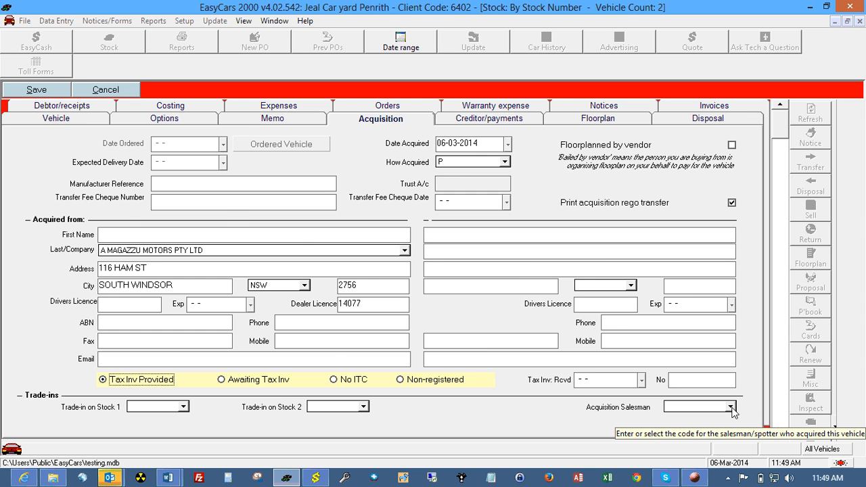
- Enter $12,000 including GST as the Consideration Given in the vehicle's costing
key(Page_Down)
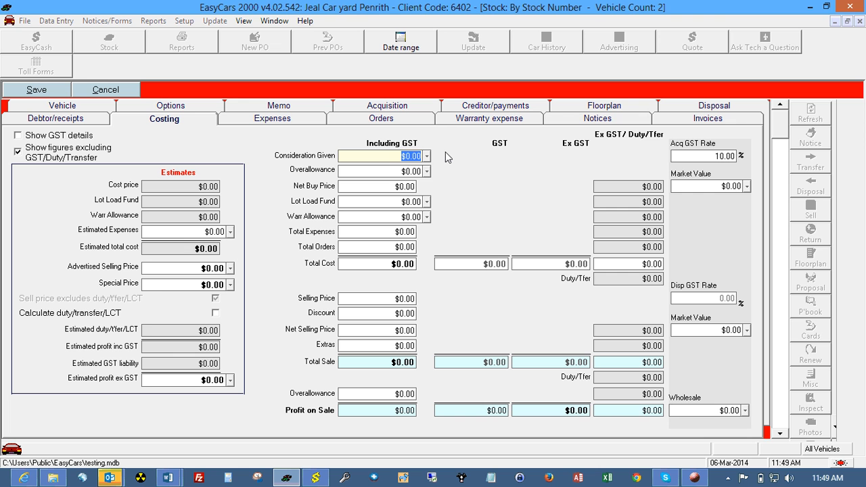
text(12000)
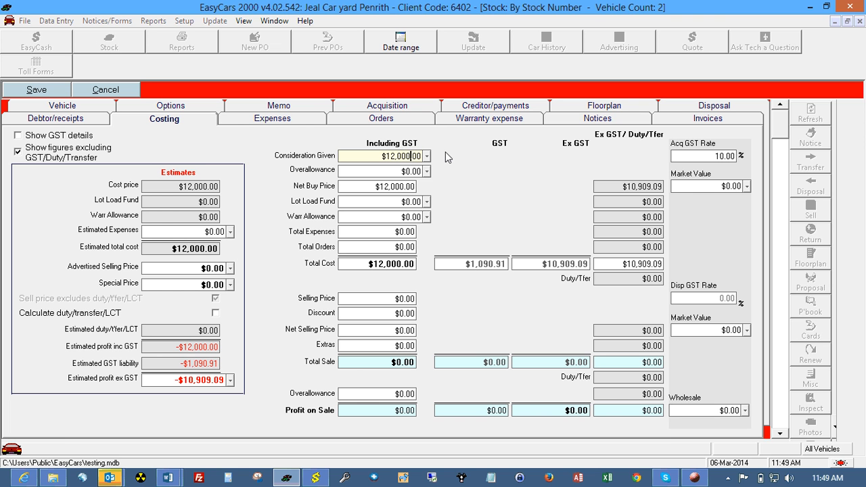
key(Tab)
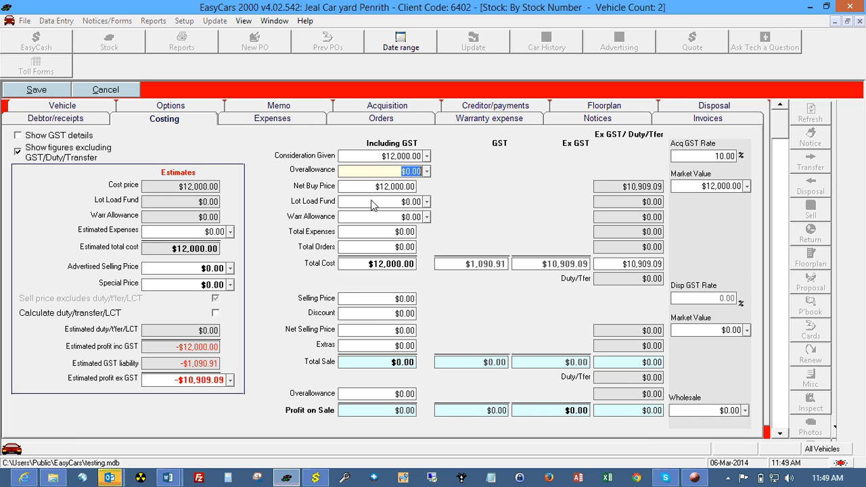
key(Tab)
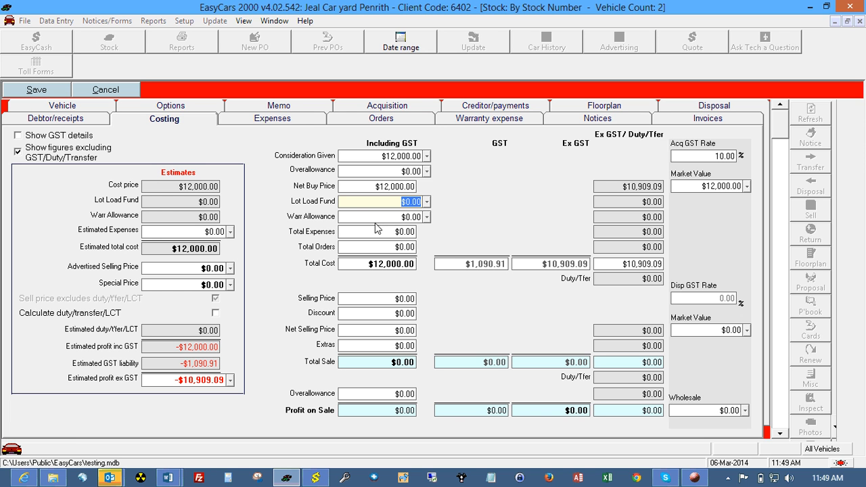
click(408, 217)
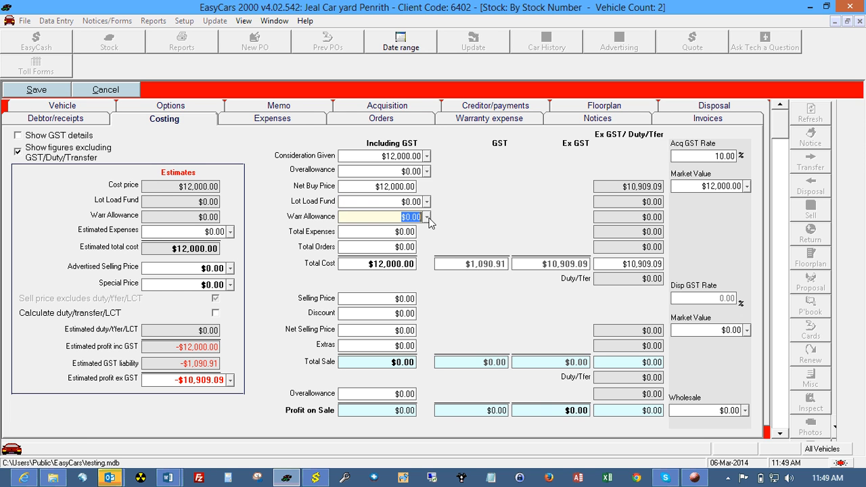
click(365, 268)
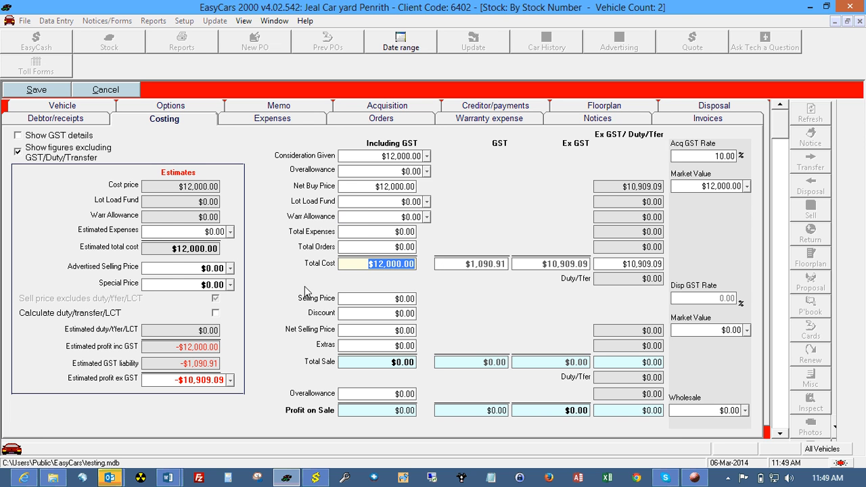
- Set the vehicle's Advertised Selling Price to $15,990 in the costing estimates
click(188, 270)
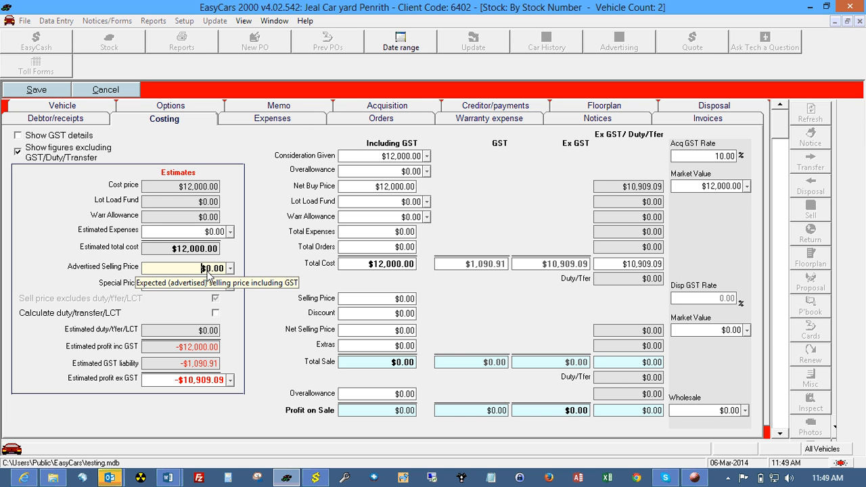
text(15,)
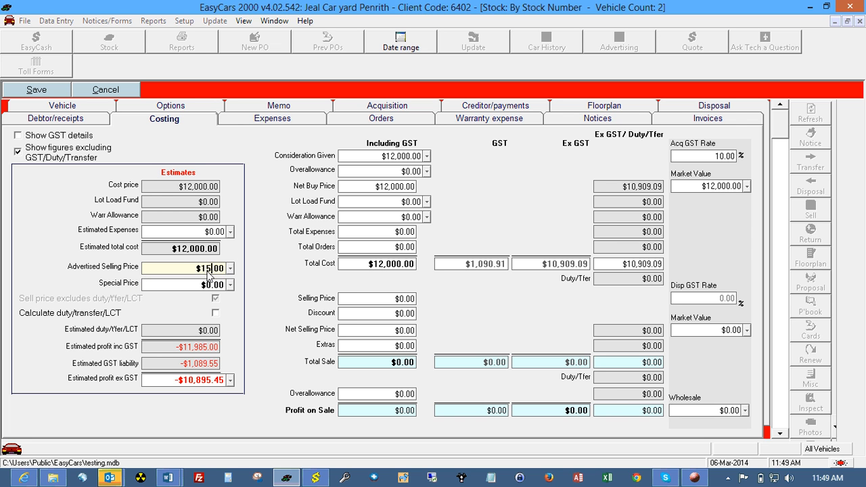
text(990)
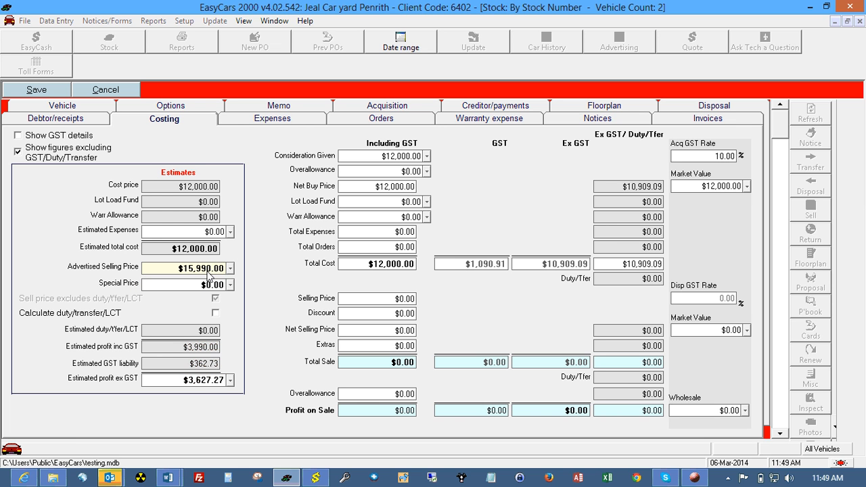
key(Tab)
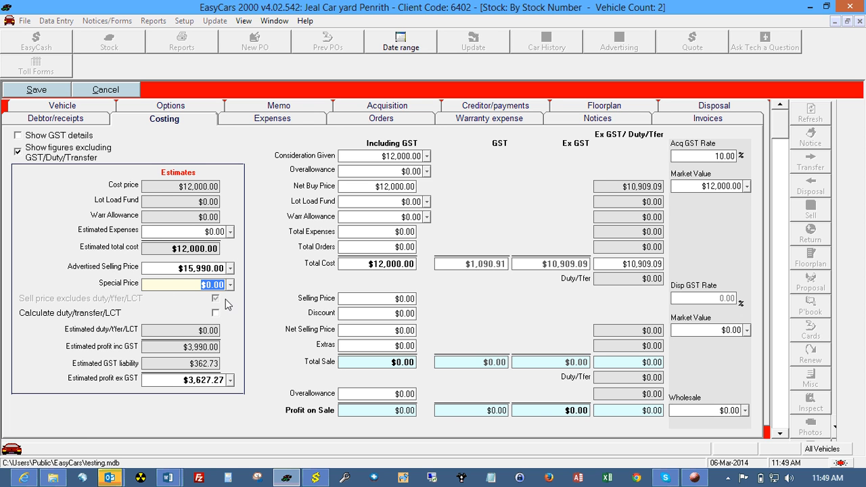
click(189, 233)
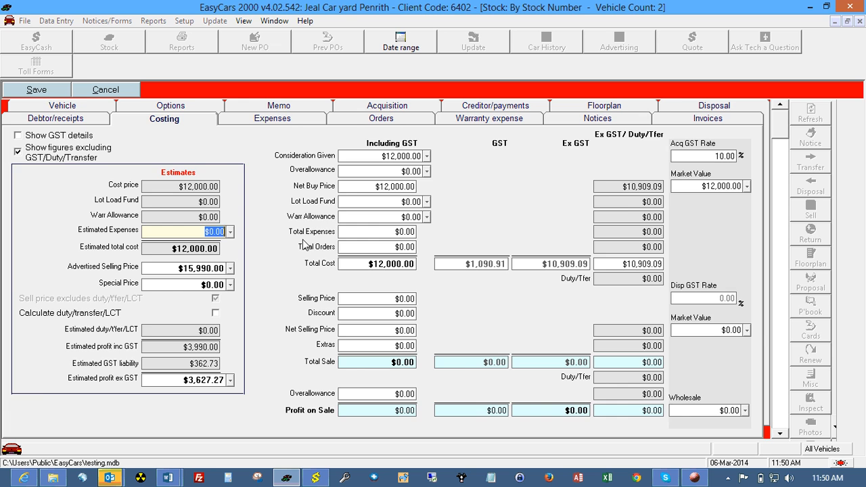
- Return to the vehicle details, save the new stock vehicle and decline printing a new form
key(ctrl+Home)
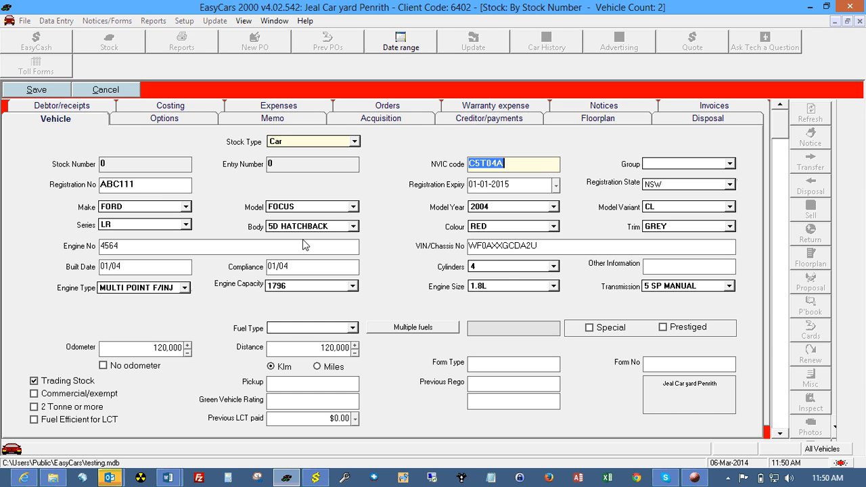
click(48, 94)
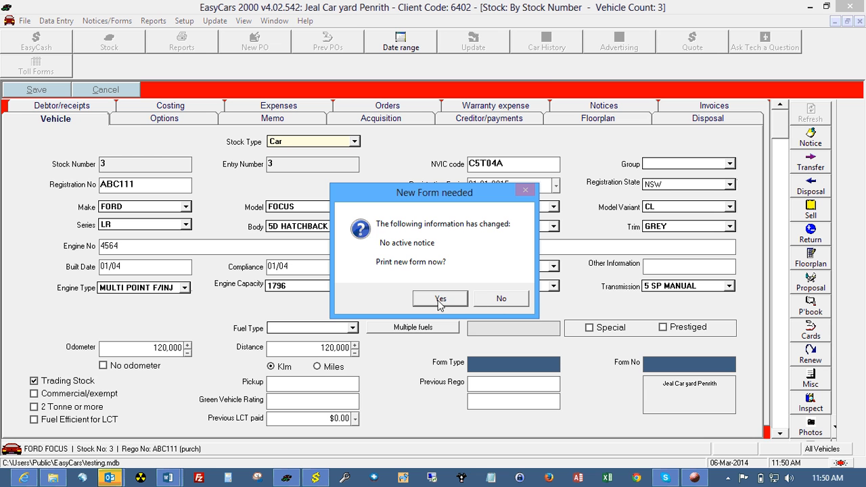
click(499, 299)
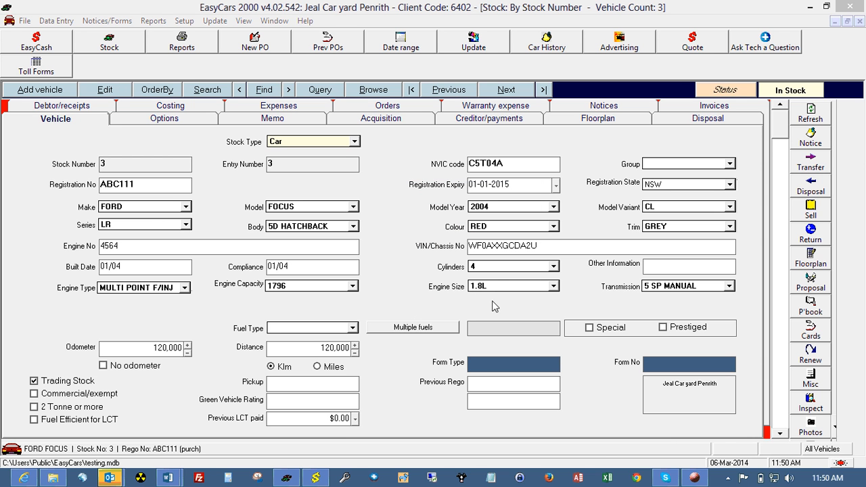